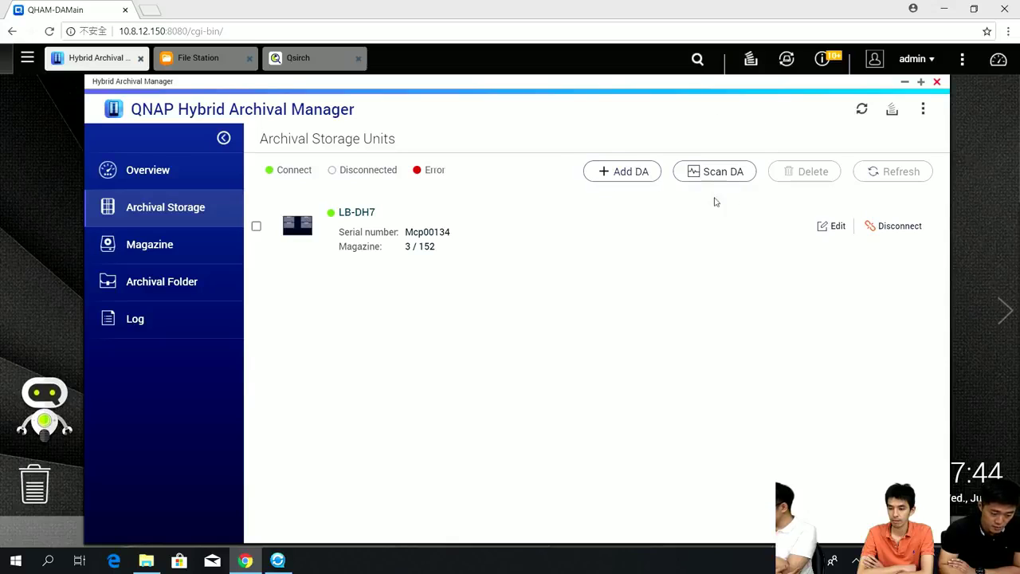
# Start creating an archival folder named demo, keeping RAID 5 as its RAID type
pyautogui.click(180, 248)
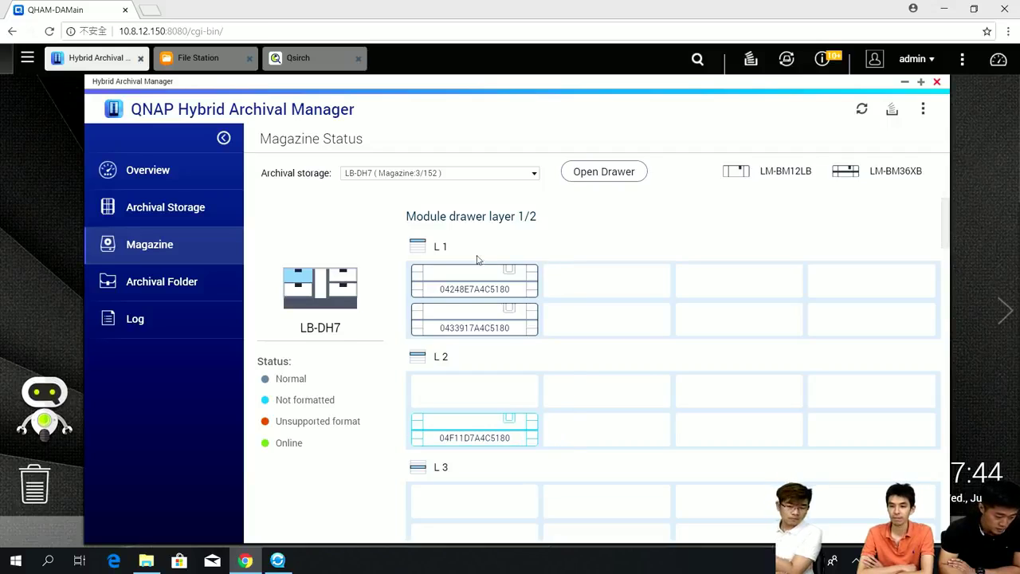
pyautogui.click(164, 285)
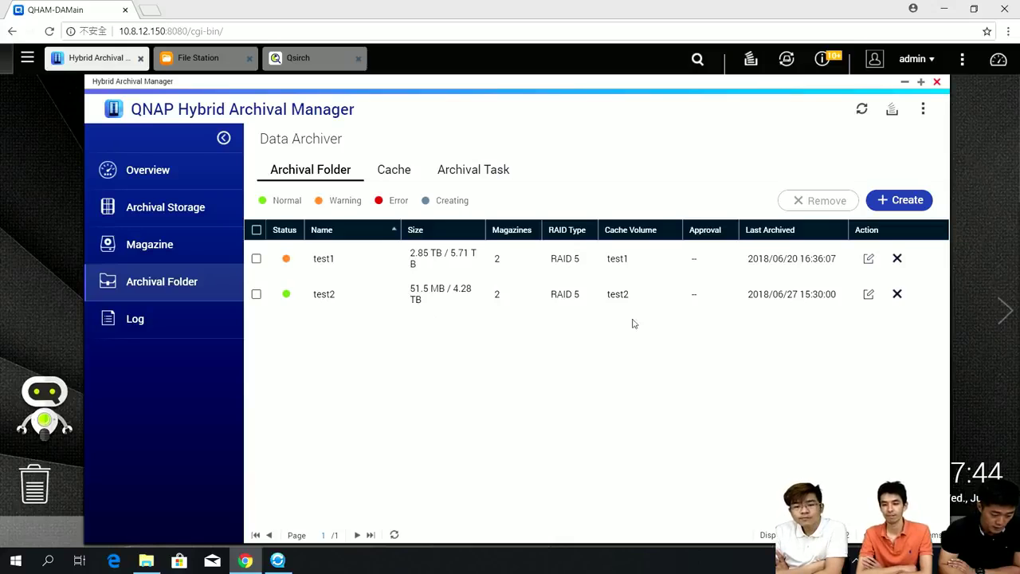
pyautogui.click(903, 202)
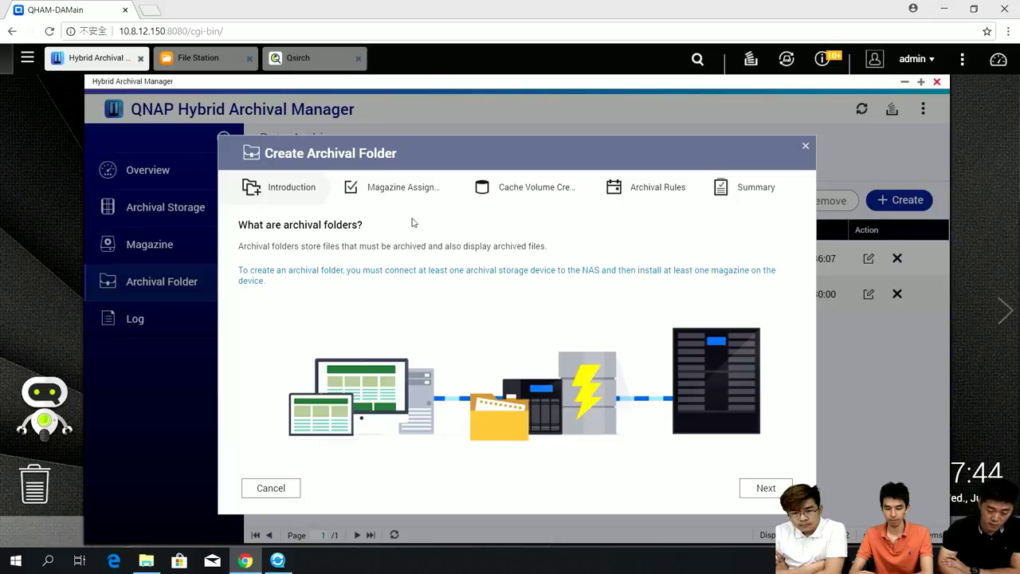
pyautogui.click(763, 488)
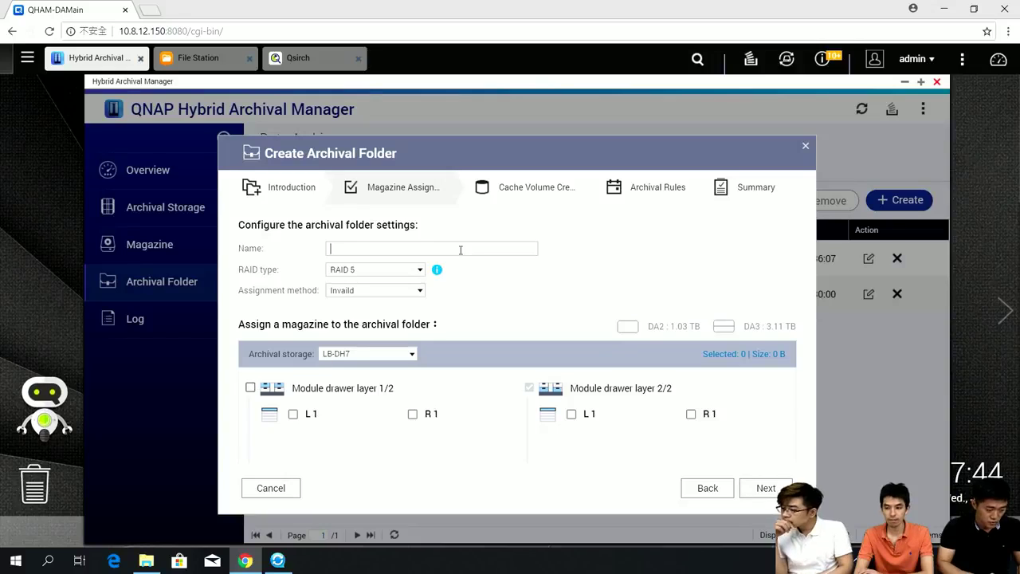
pyautogui.write('demo')
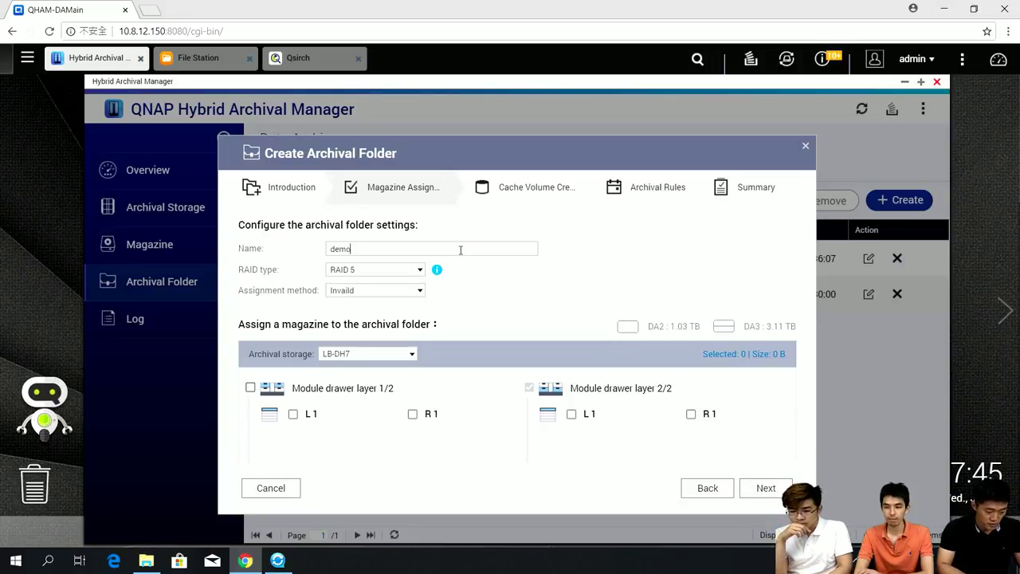
pyautogui.click(420, 273)
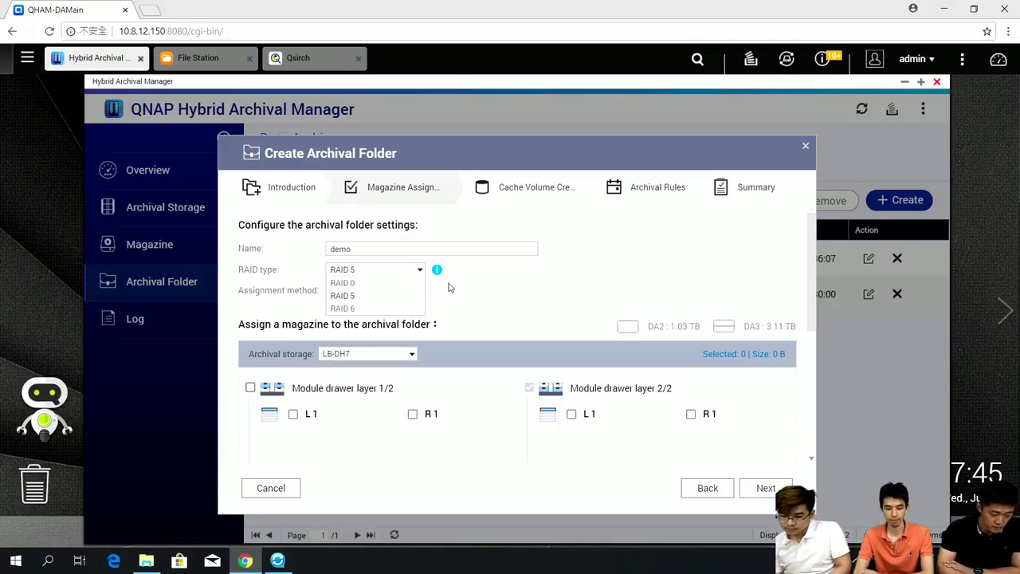
pyautogui.click(469, 305)
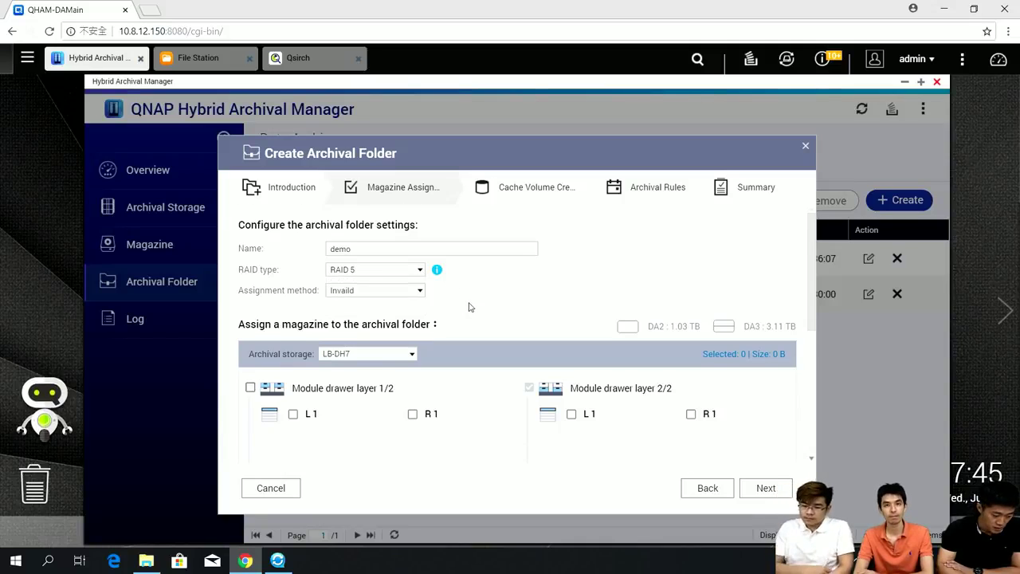
# Assign the magazine under L 2 of module drawer layer 1/2 and accept the default 144 GB cache volume in Storage Pool 1
pyautogui.scroll(-2, 469, 307)
pyautogui.scroll(-2, 470, 307)
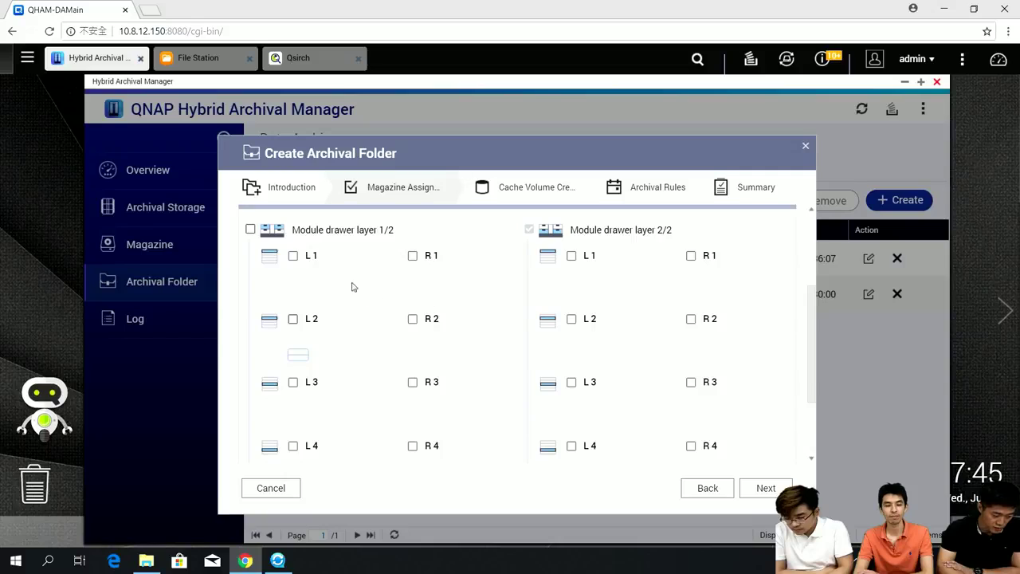
pyautogui.click(299, 360)
pyautogui.moveTo(299, 362); pyautogui.dragTo(582, 316)
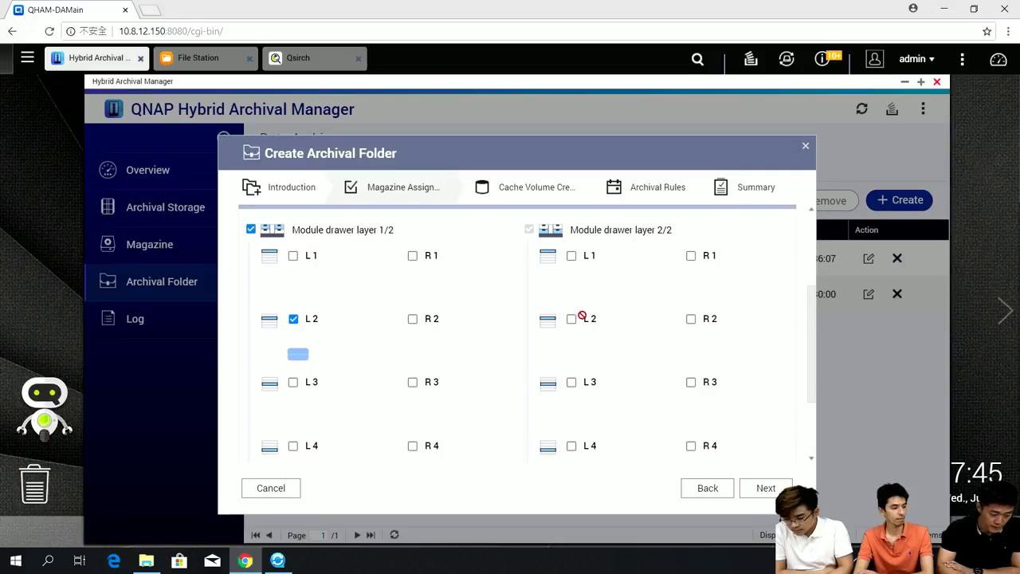
pyautogui.click(766, 489)
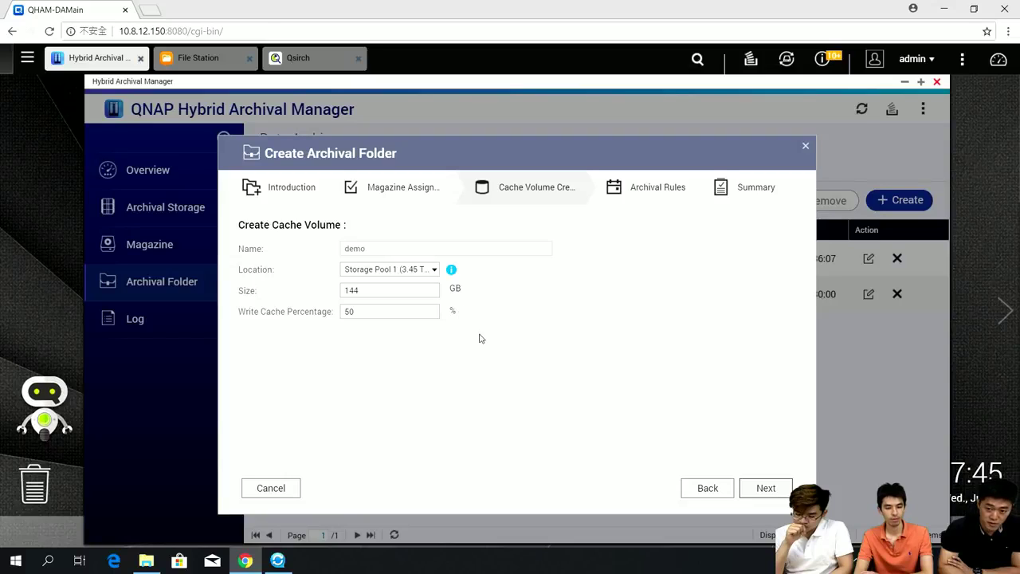
pyautogui.click(761, 488)
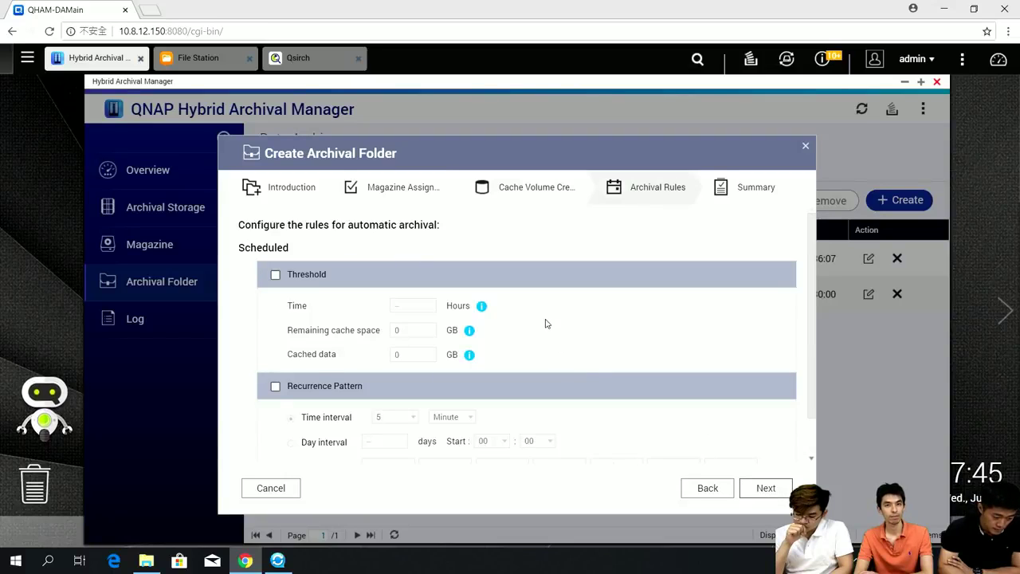
# Enable a recurrence pattern for automatic archival with a time interval of 1 hour
pyautogui.scroll(-1, 547, 324)
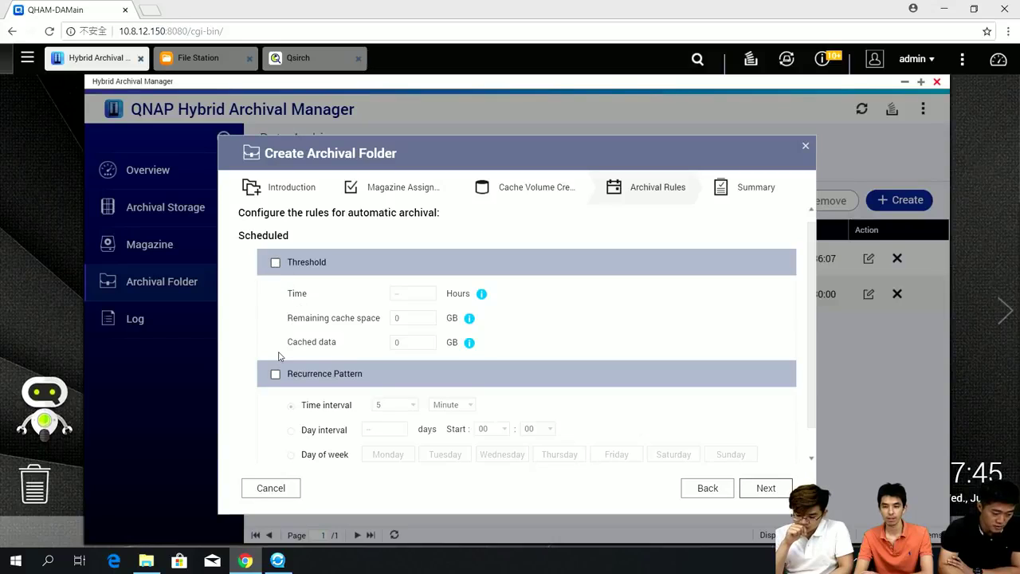
pyautogui.scroll(-1, 274, 350)
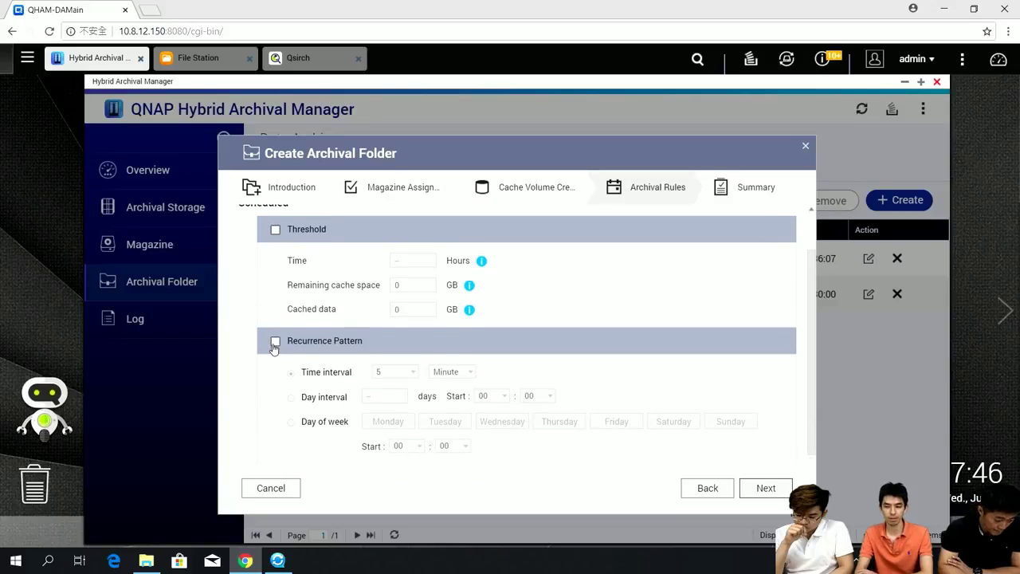
pyautogui.click(275, 342)
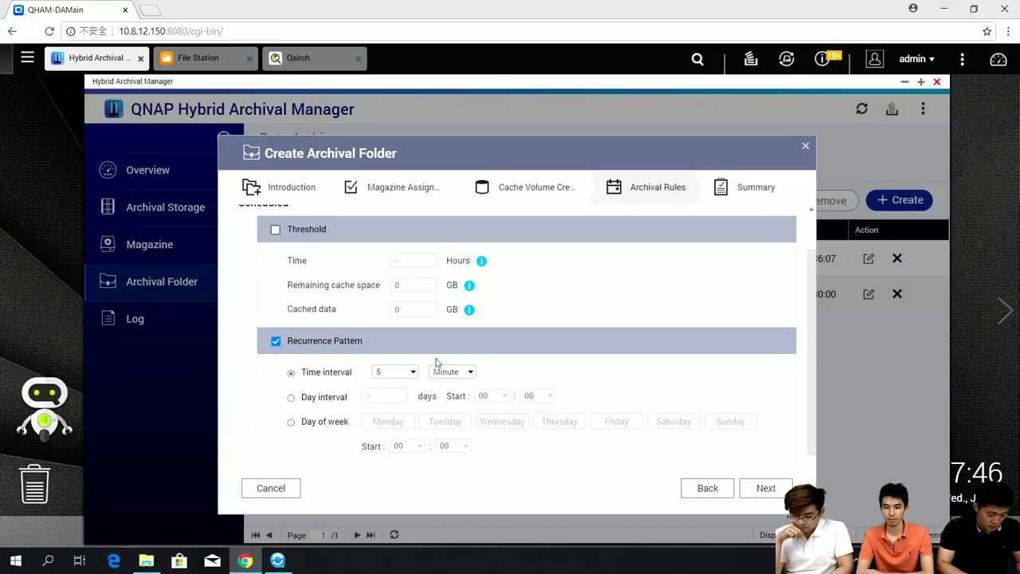
pyautogui.click(458, 375)
pyautogui.click(450, 400)
pyautogui.click(763, 492)
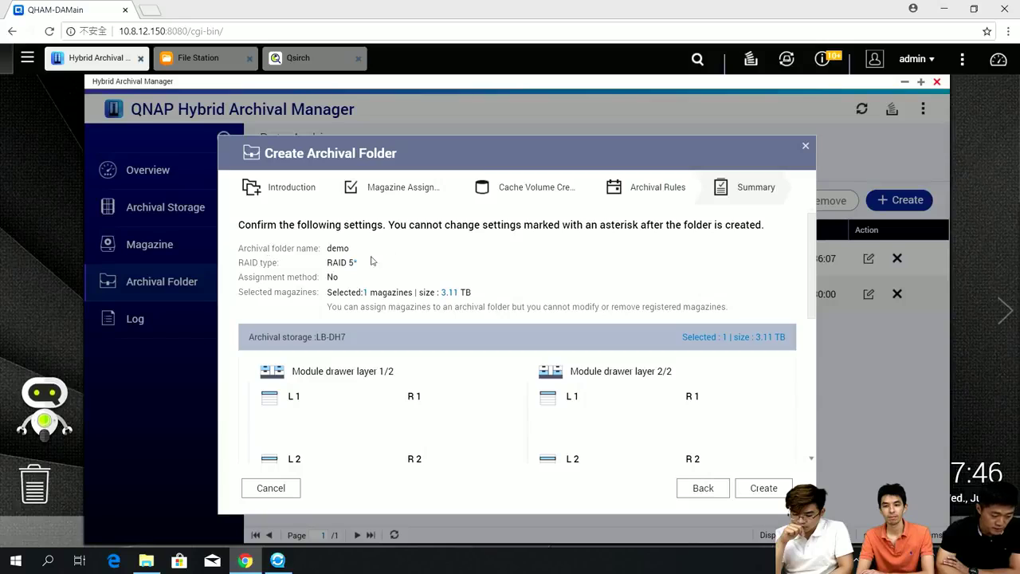
# Review the summary of the demo archival folder's settings and create the folder
pyautogui.scroll(-5, 398, 269)
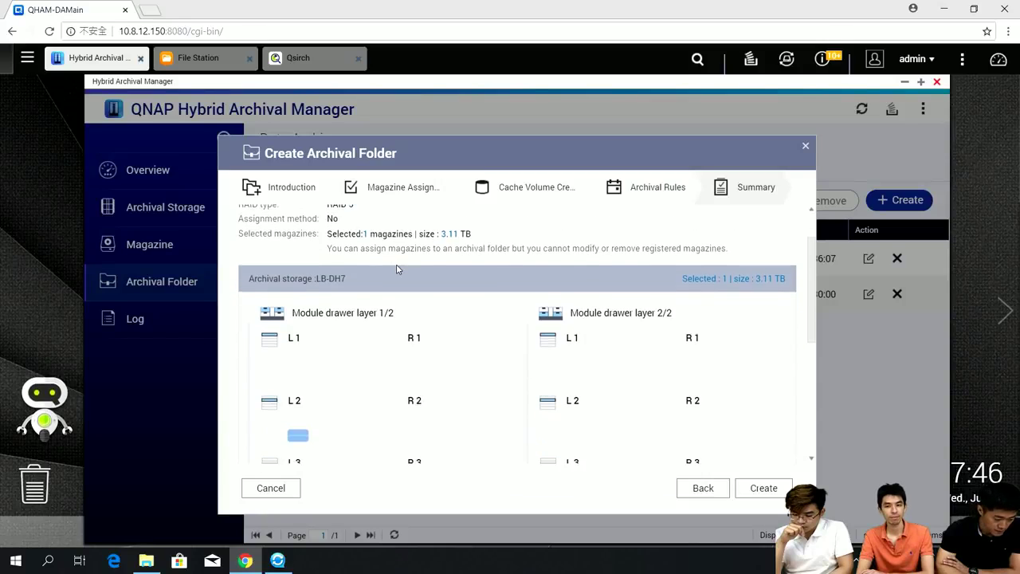
pyautogui.scroll(1, 398, 269)
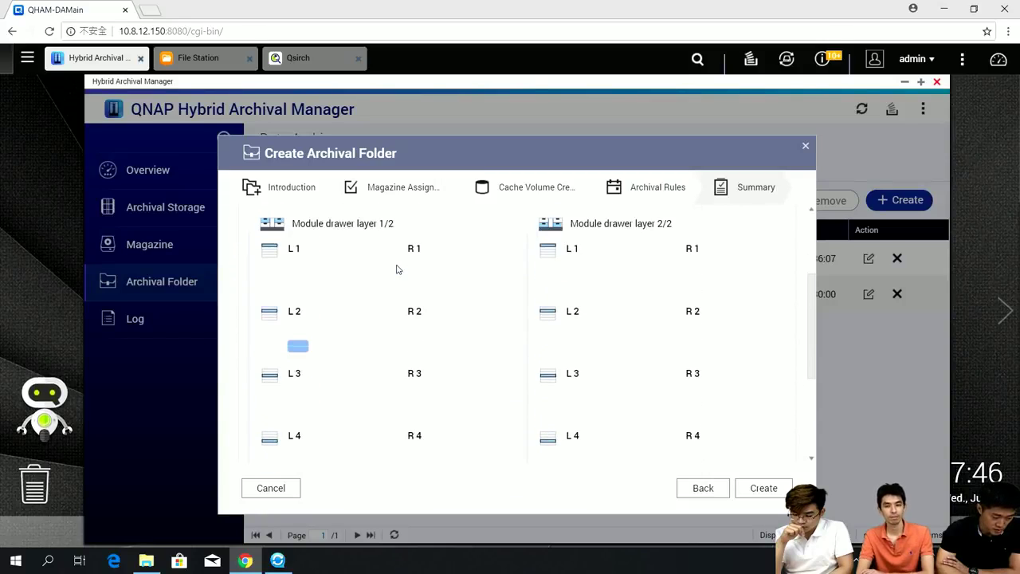
pyautogui.scroll(-2, 398, 269)
pyautogui.scroll(-3, 398, 269)
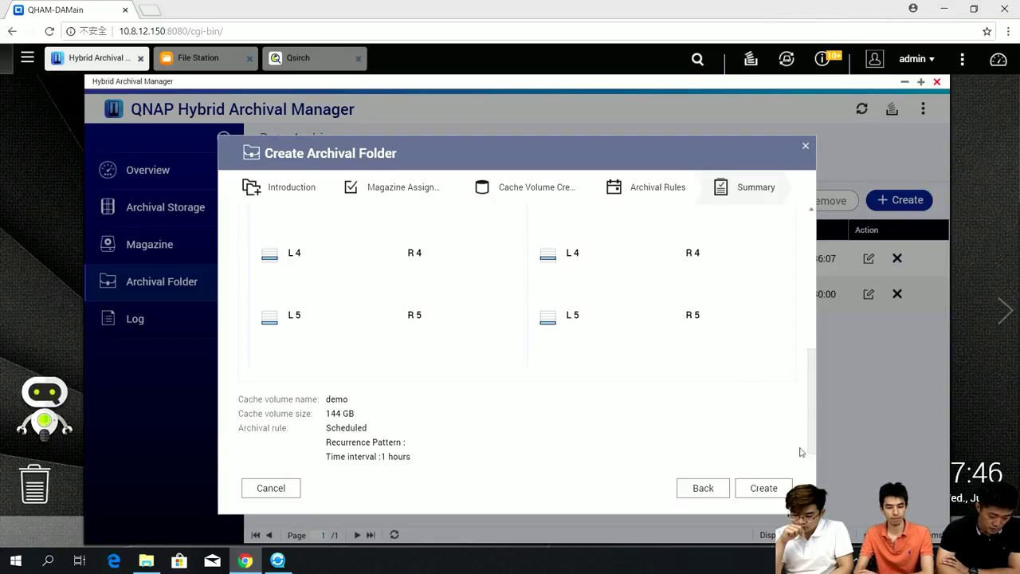
pyautogui.click(764, 488)
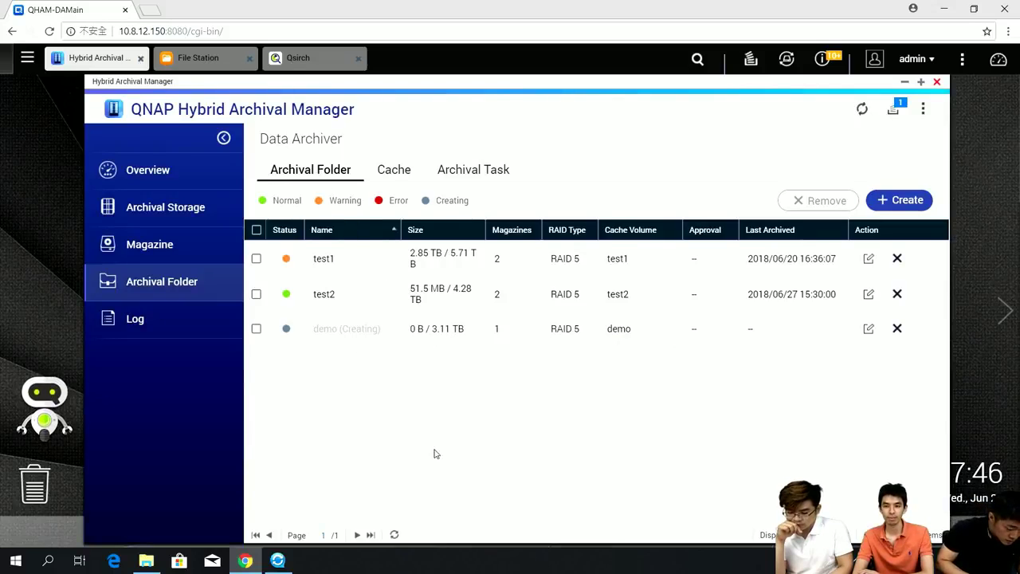
# Switch to Qsync, connect to the NAS with the filled-in login, and pair /test2shared with the local DA Qsync folder
pyautogui.click(278, 561)
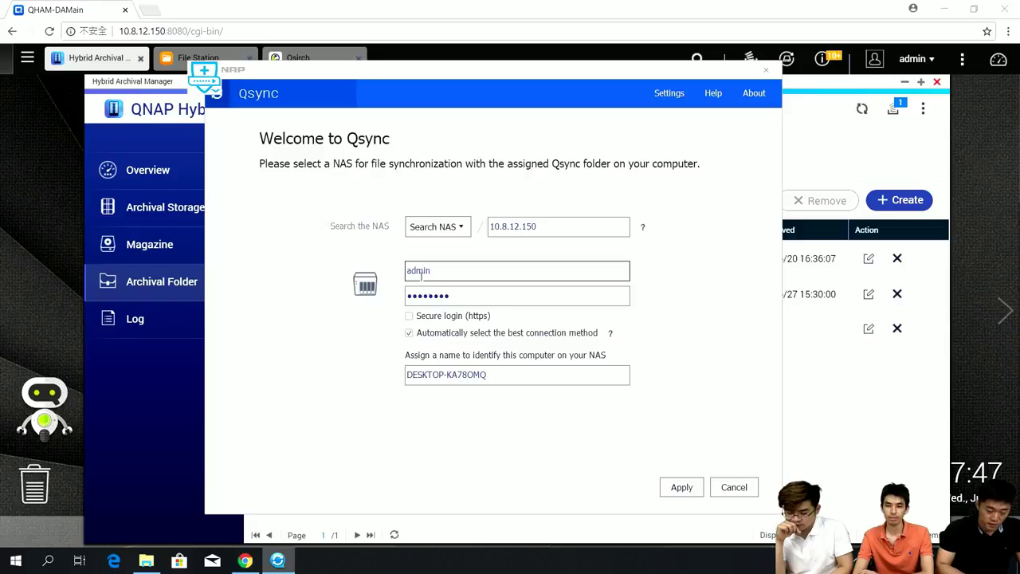
pyautogui.click(681, 489)
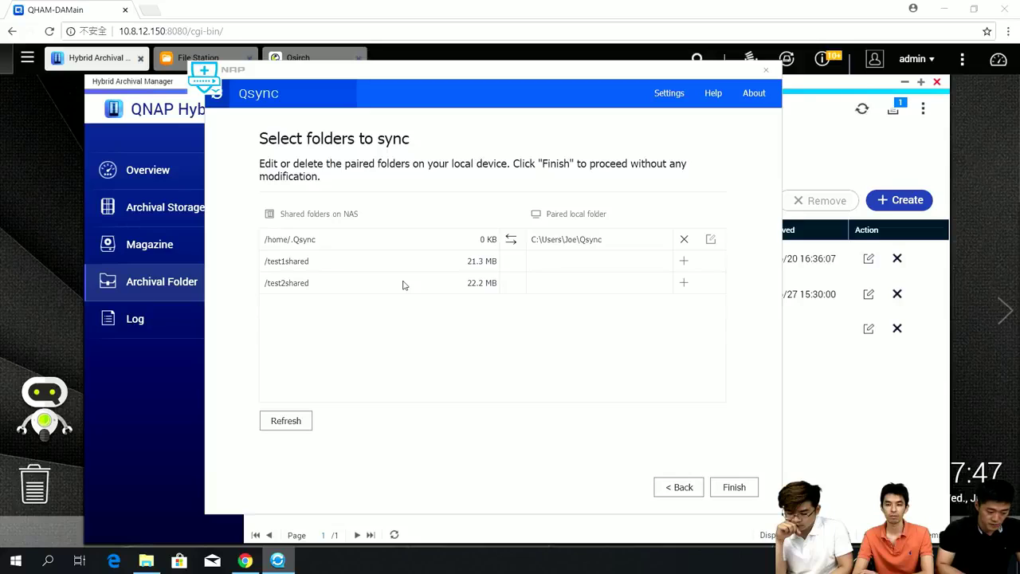
pyautogui.click(684, 284)
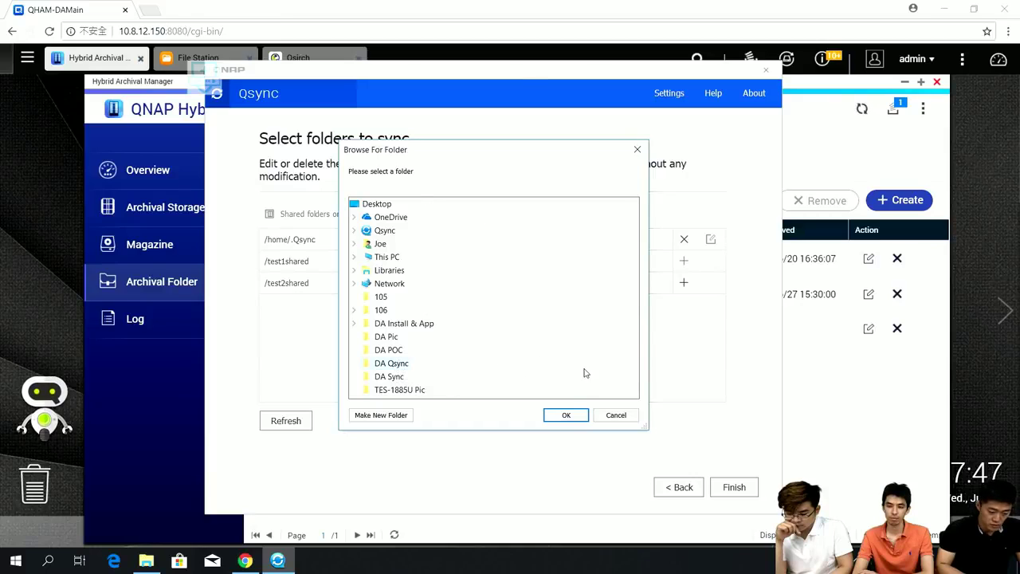
pyautogui.click(565, 414)
pyautogui.click(734, 488)
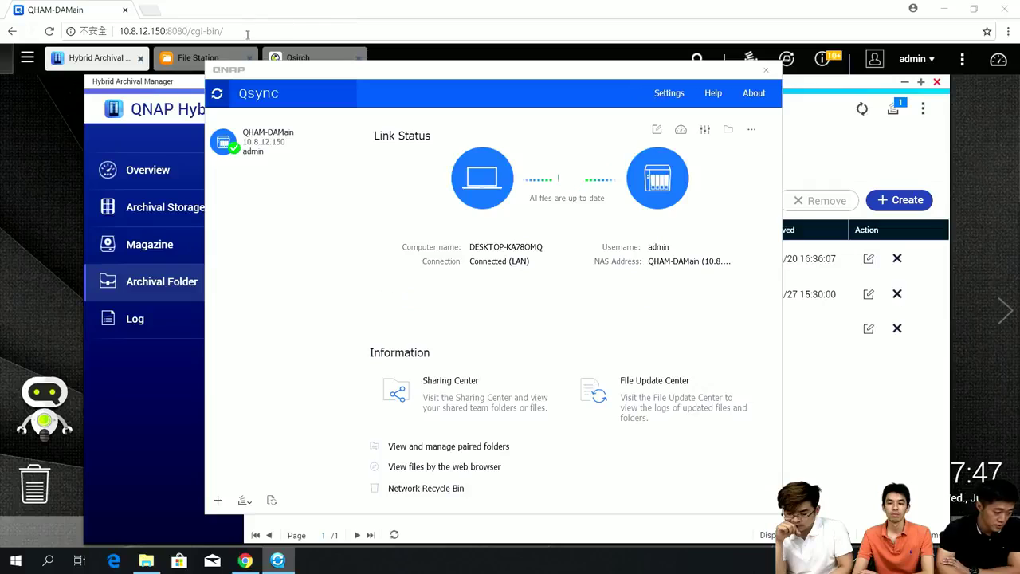
# View the test2shared contents in File Station and compare them with the local DA Qsync folder
pyautogui.click(302, 11)
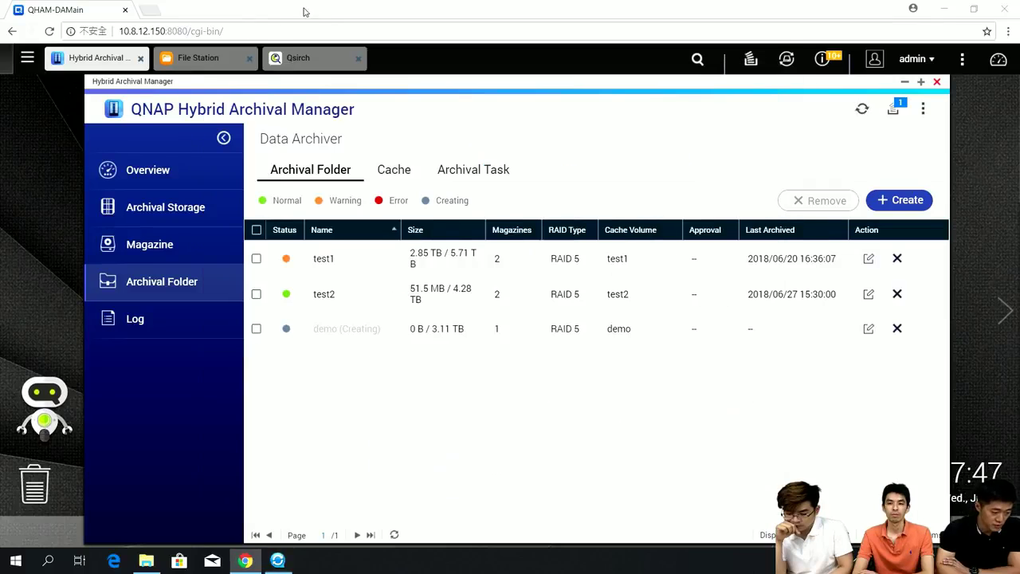
pyautogui.click(199, 60)
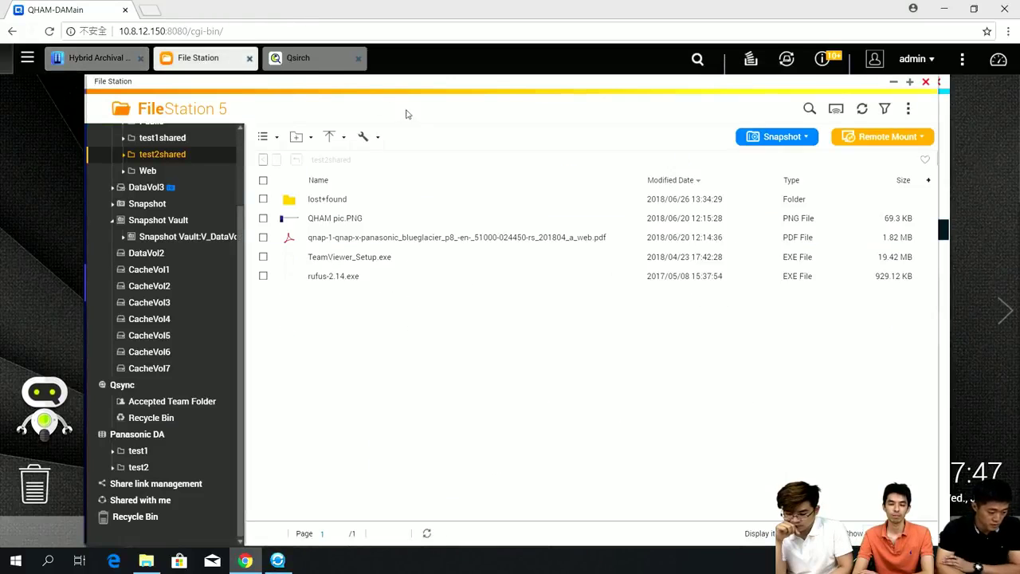
pyautogui.click(160, 156)
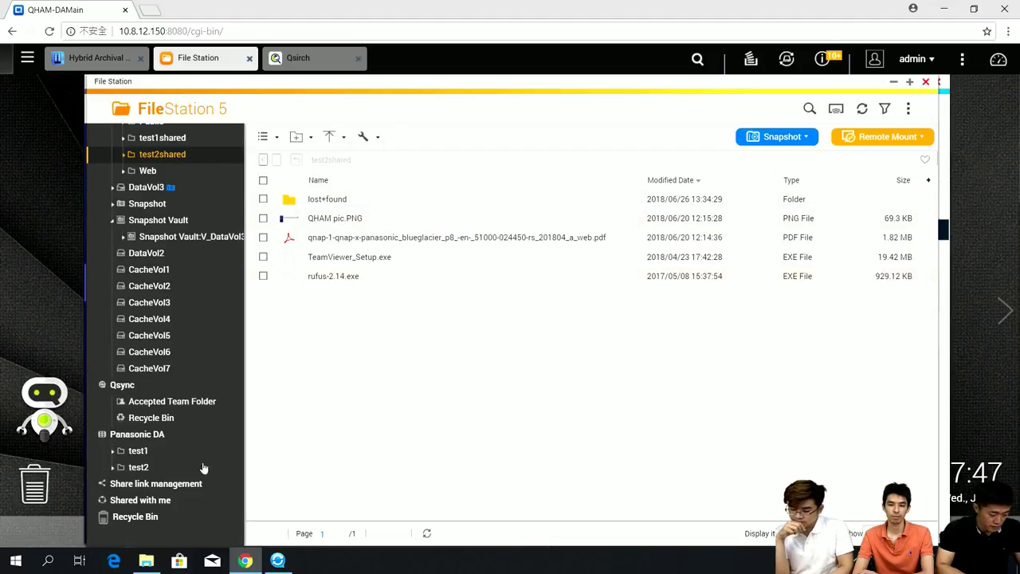
pyautogui.click(148, 561)
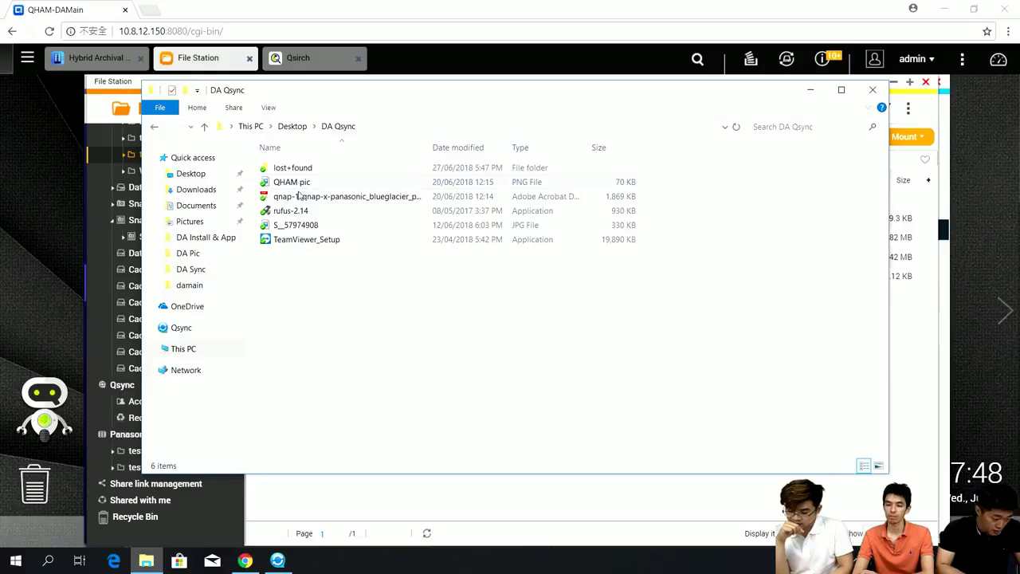
pyautogui.click(910, 336)
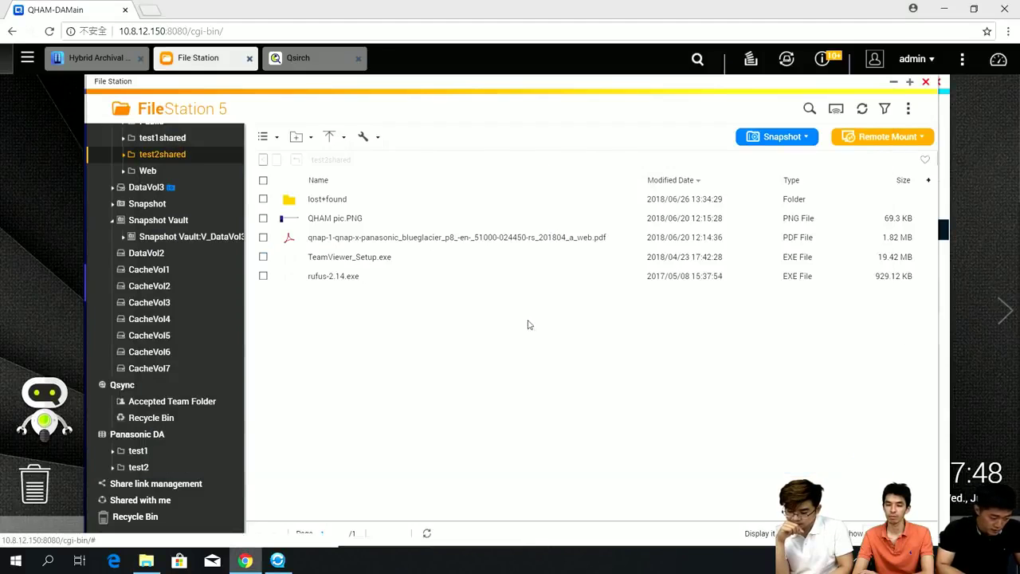
# Refresh File Station and check the cache and archive status of files in the Panasonic DA test2 folder
pyautogui.click(862, 110)
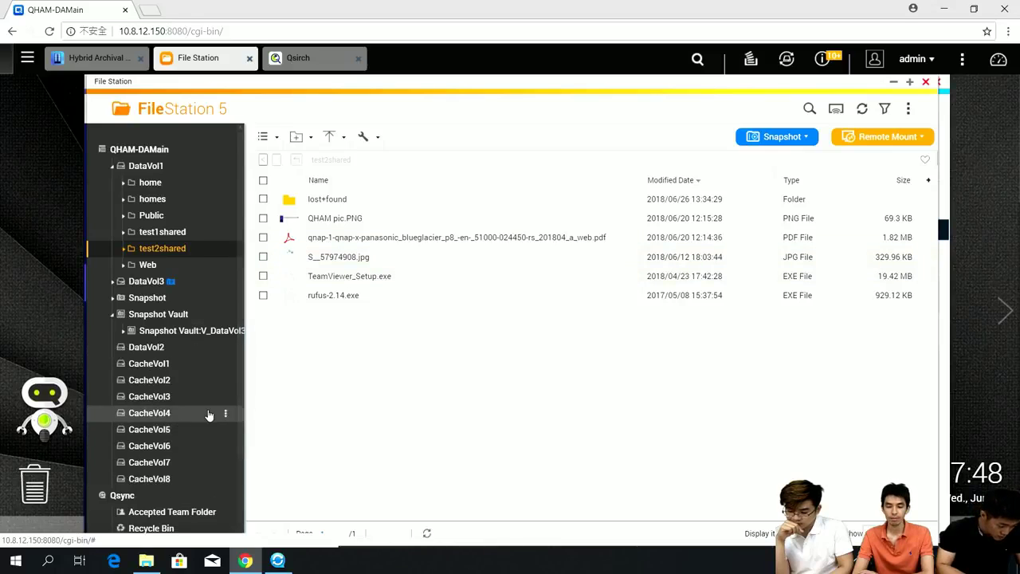
pyautogui.scroll(-3, 208, 415)
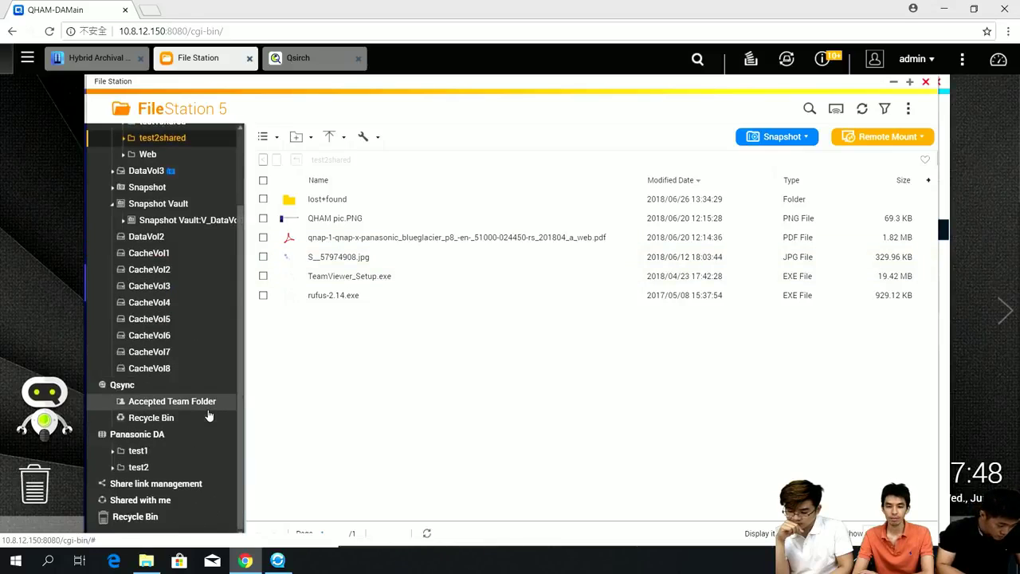
pyautogui.click(158, 471)
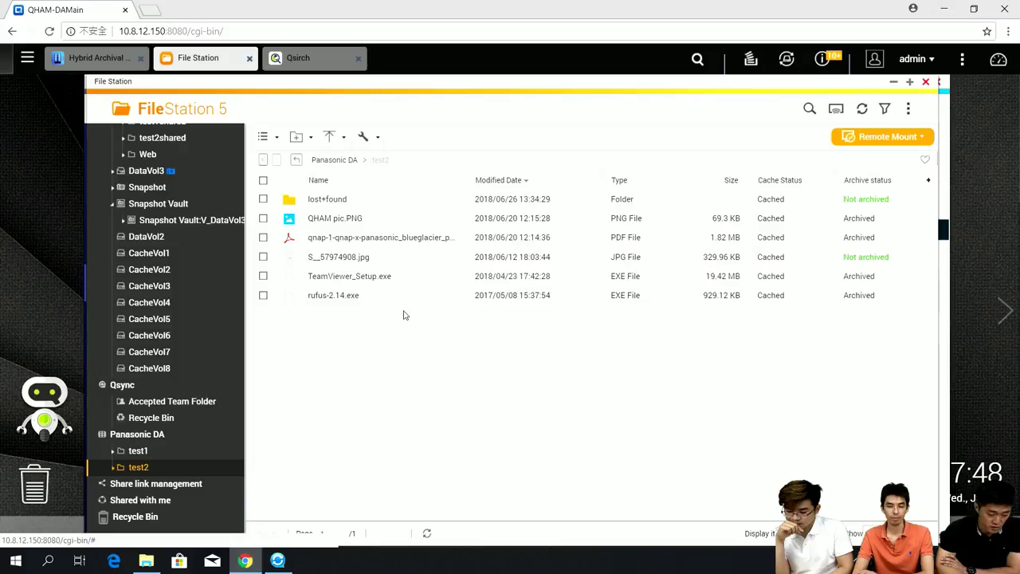
# Switch to Qsirch, search for "data archival file system", and open the resulting PDF's test2shared location in File Station
pyautogui.click(309, 67)
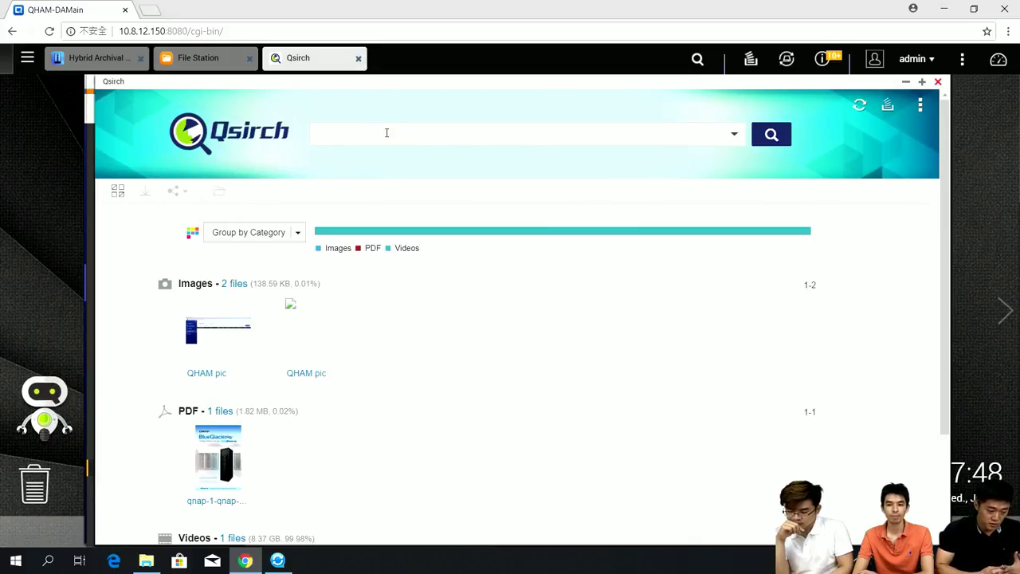
pyautogui.click(386, 132)
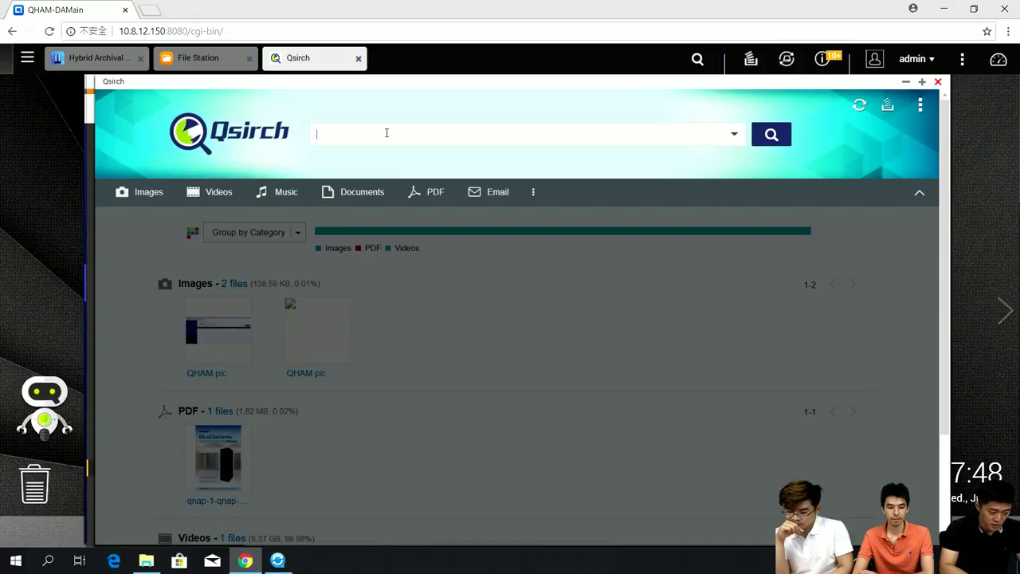
pyautogui.write('data')
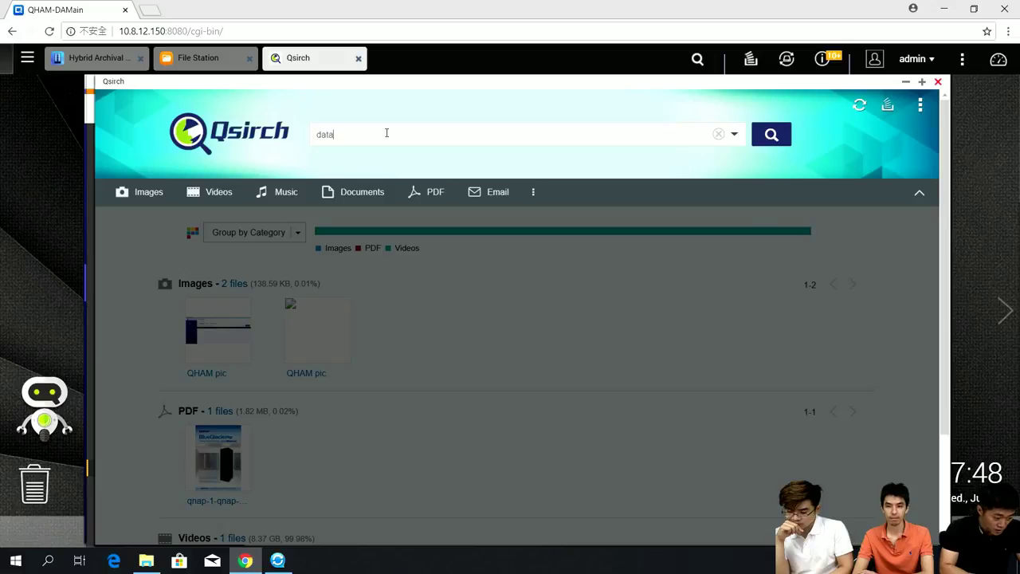
pyautogui.write(' arch')
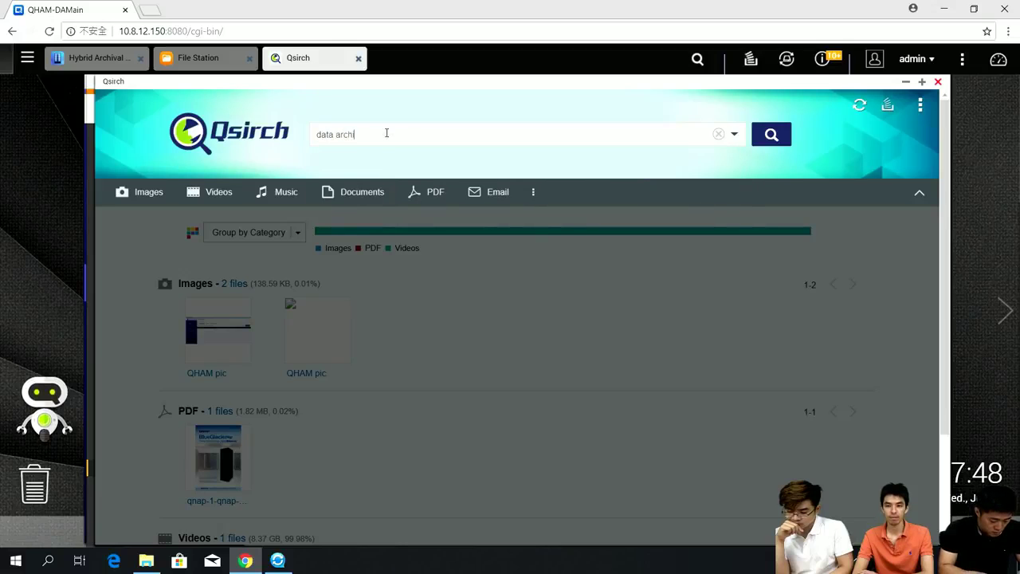
pyautogui.write('ival file system')
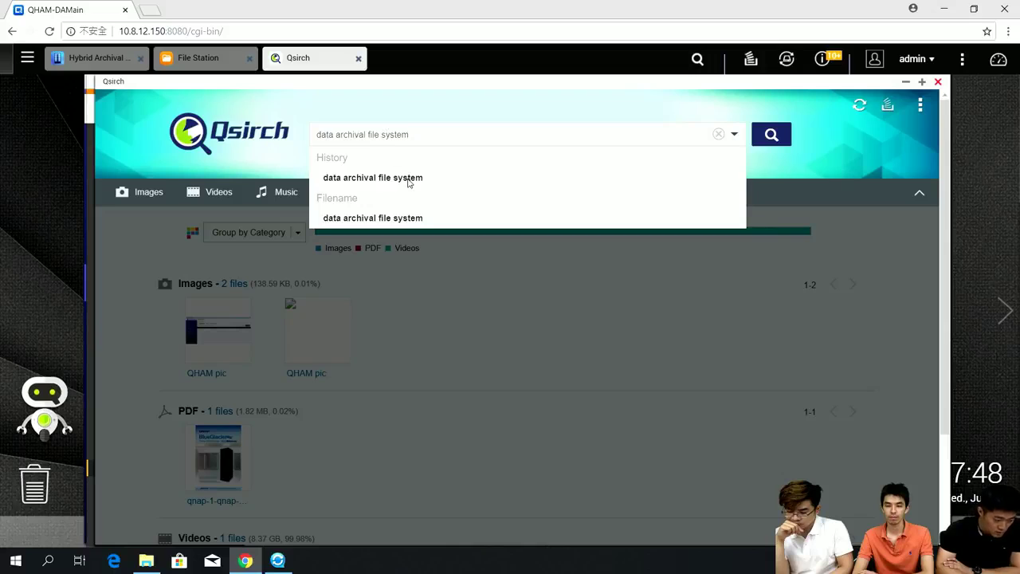
pyautogui.click(409, 178)
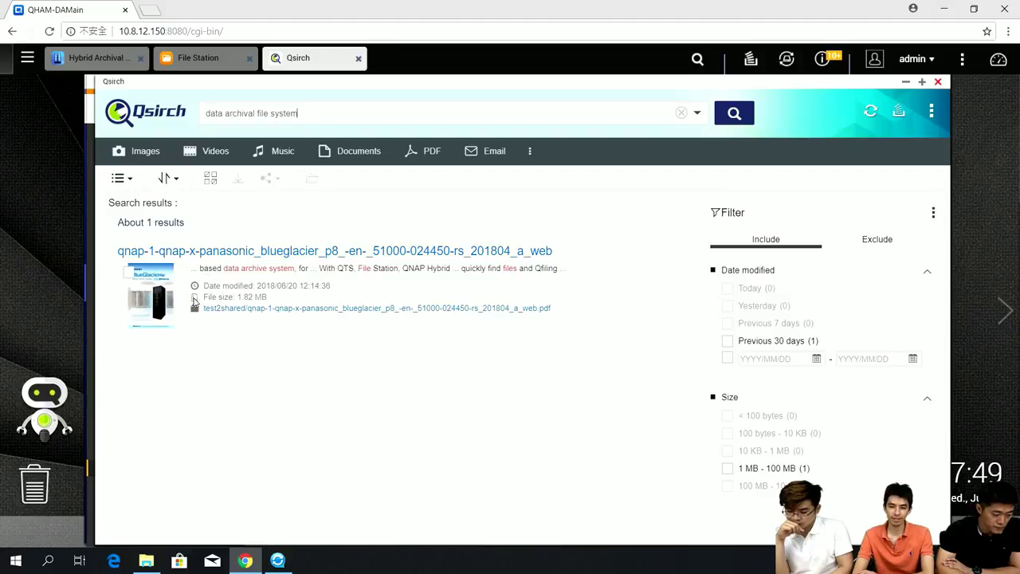
pyautogui.click(287, 309)
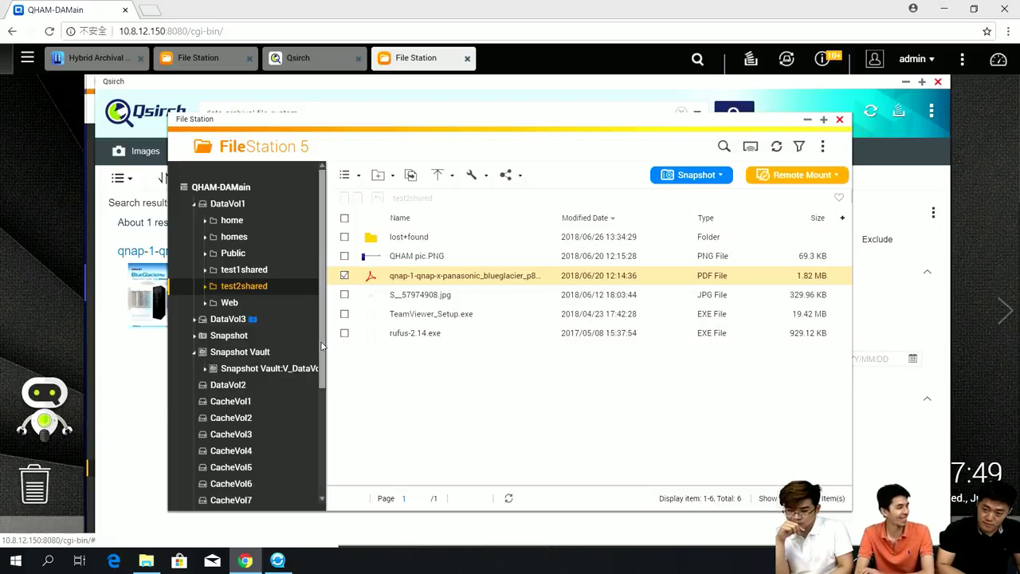
# Open the test1 folder under Panasonic DA and enlarge the File Station window to check the files' cache and archive status
pyautogui.moveTo(322, 345); pyautogui.dragTo(327, 468)
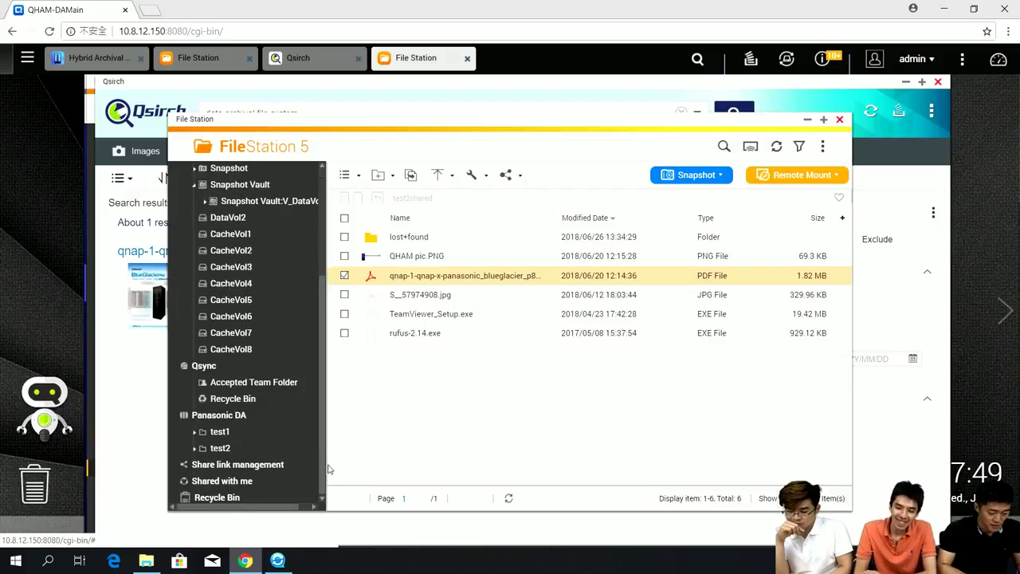
pyautogui.click(252, 433)
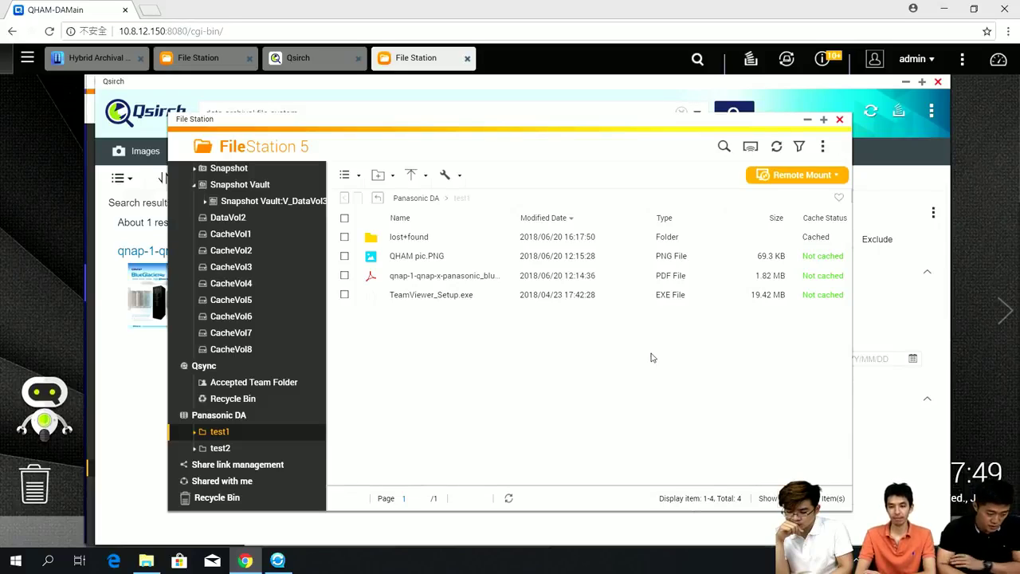
pyautogui.moveTo(500, 122); pyautogui.dragTo(379, 84)
pyautogui.moveTo(727, 471); pyautogui.dragTo(942, 534)
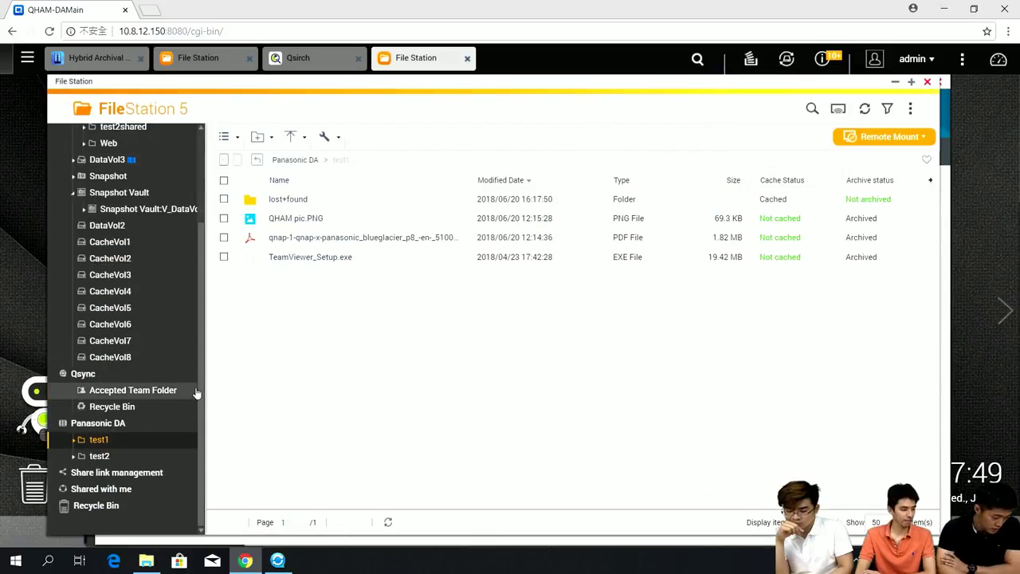
# Select QHAM pic.PNG in the Panasonic DA test1 folder and request its retrieval from archival storage
pyautogui.click(224, 218)
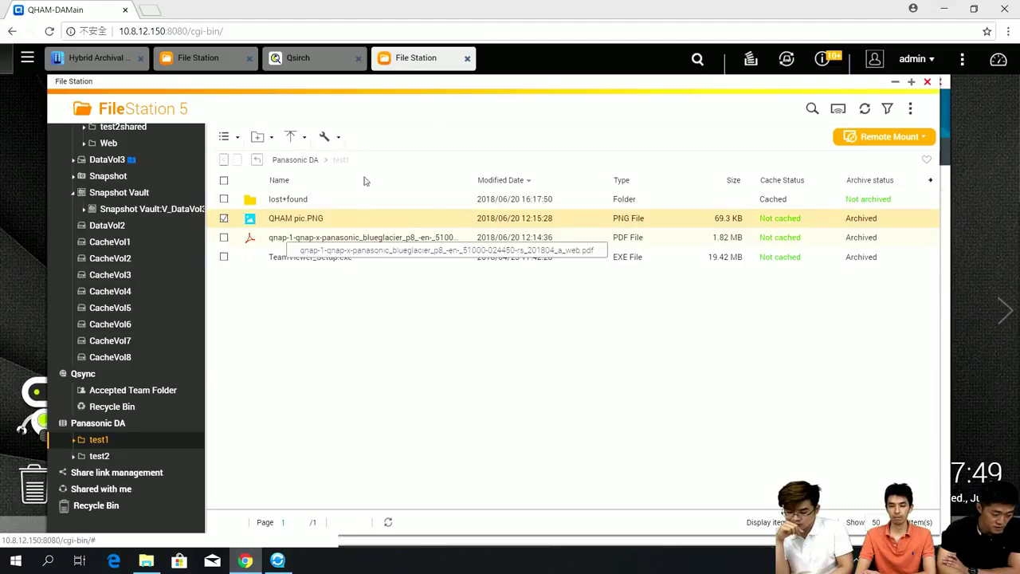
pyautogui.click(330, 137)
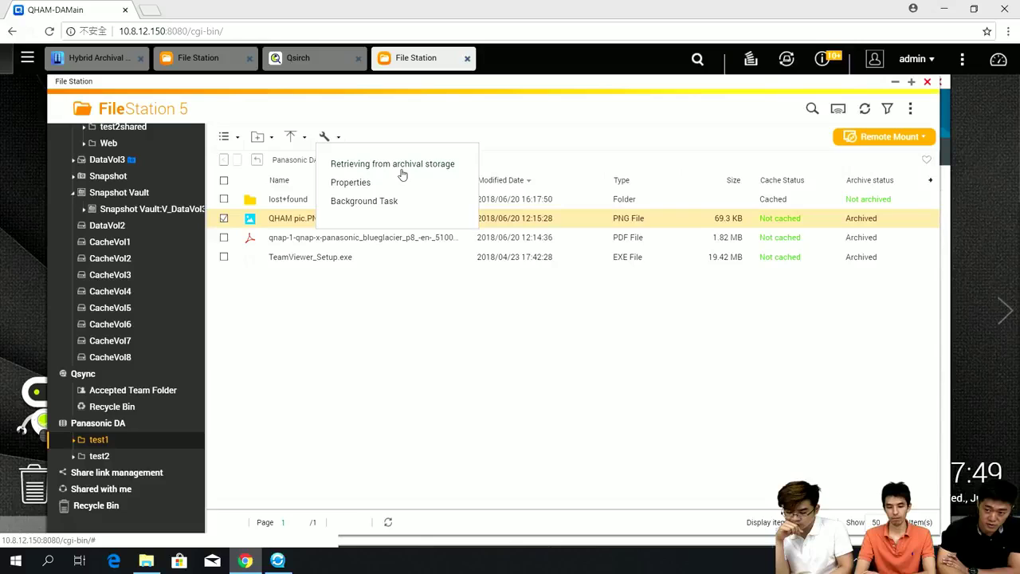
pyautogui.click(442, 337)
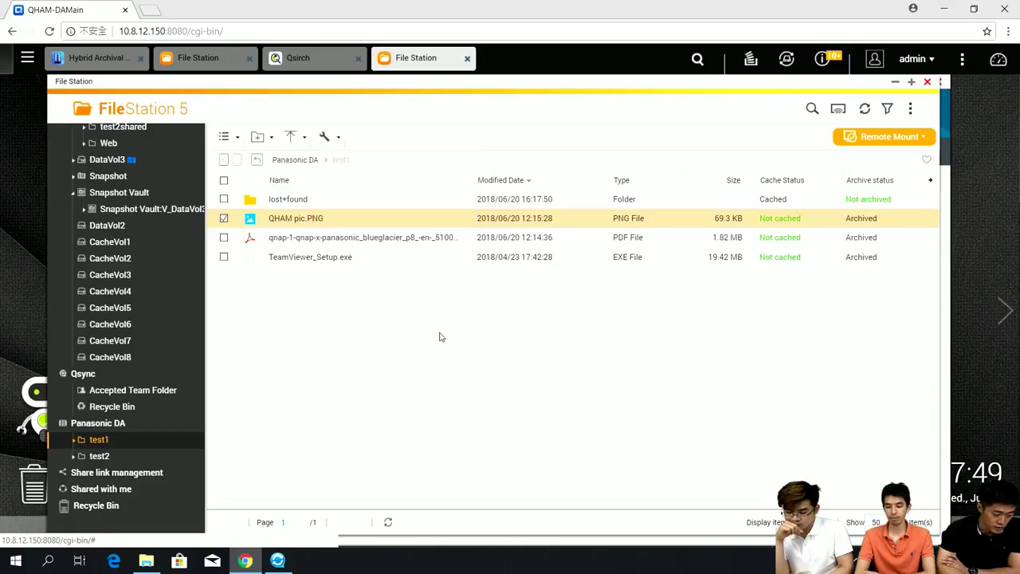
pyautogui.rightClick(368, 221)
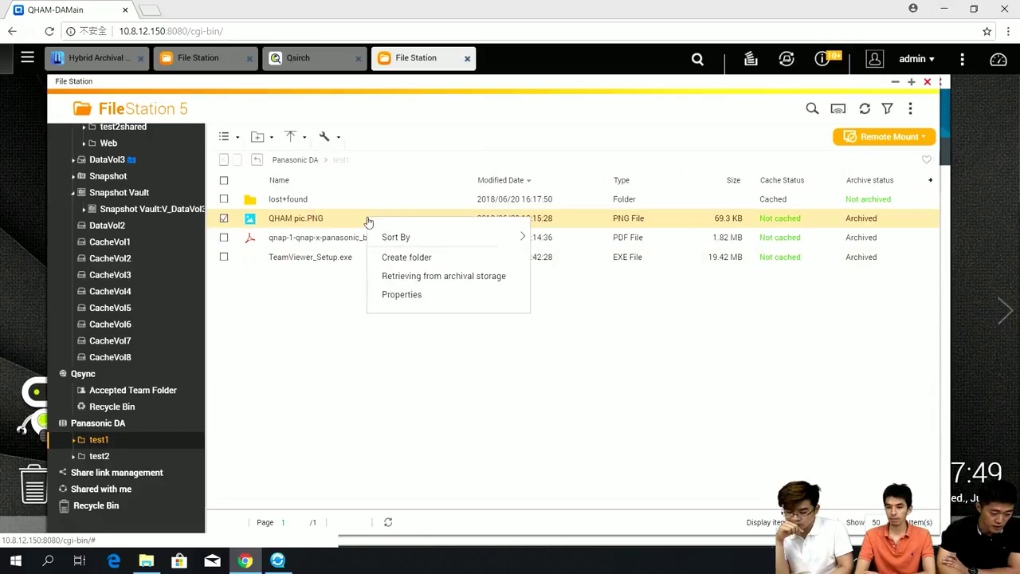
pyautogui.click(471, 276)
pyautogui.click(542, 352)
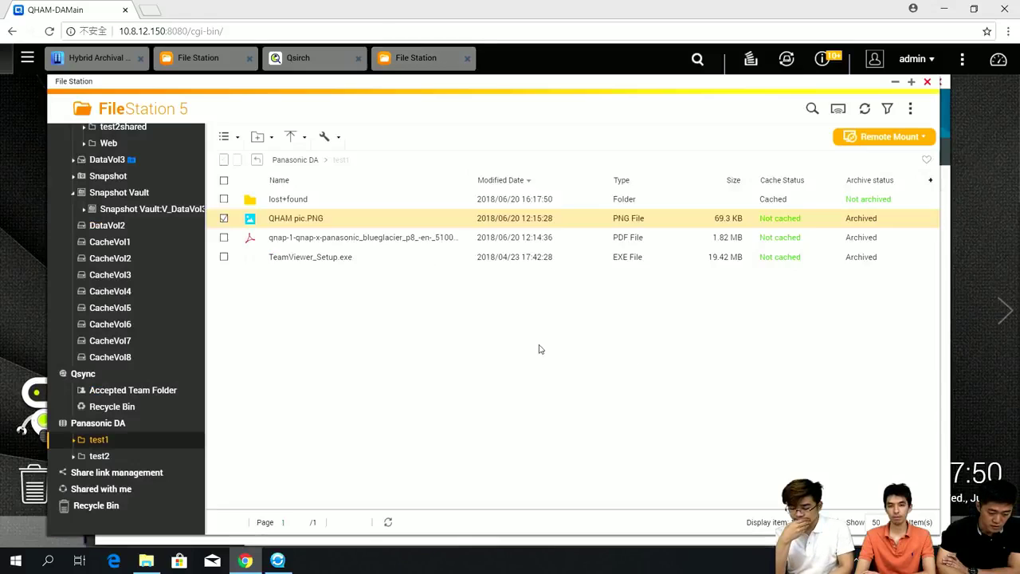